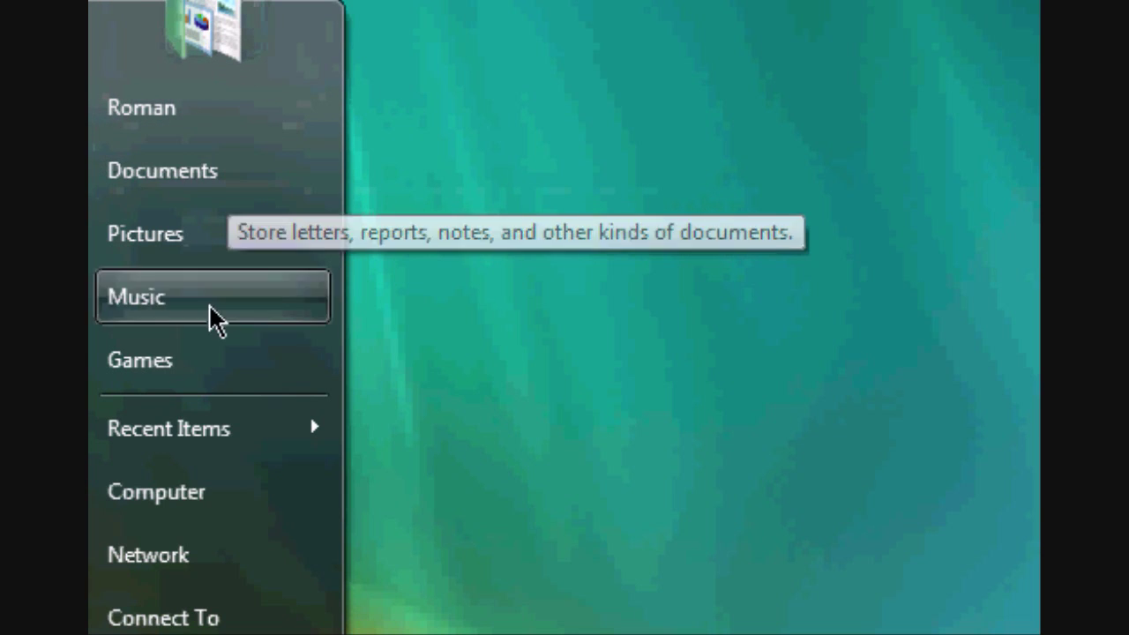
- Show Computer, dismiss AutoPlay, and open the PANTECH C810 phone (23.8 MB free of 55.7 MB)
click(206, 497)
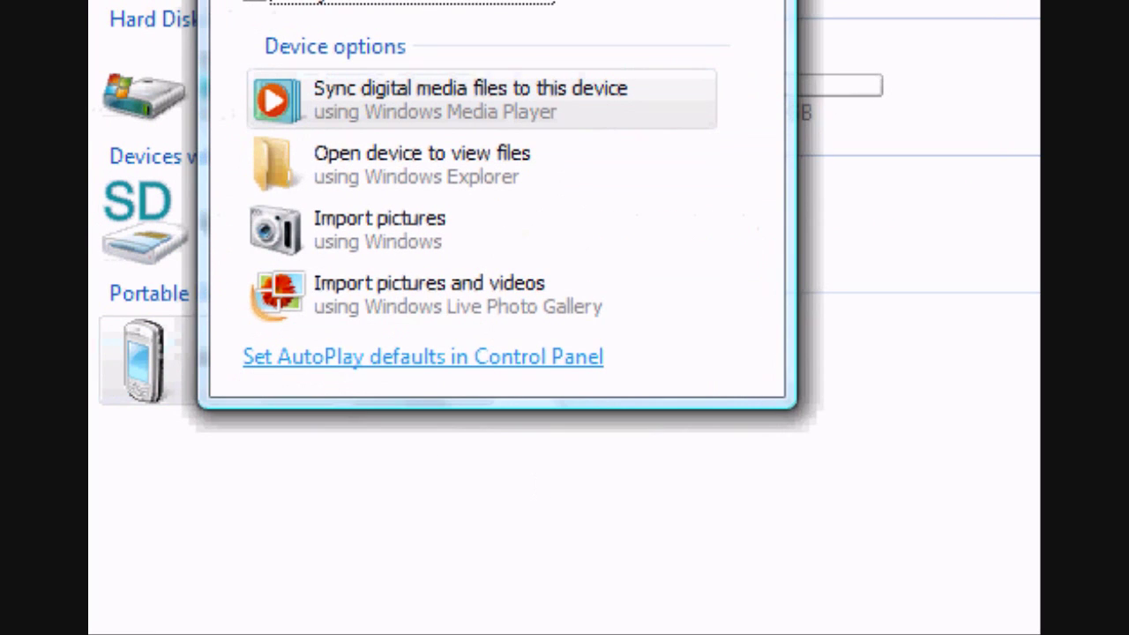
key(Escape)
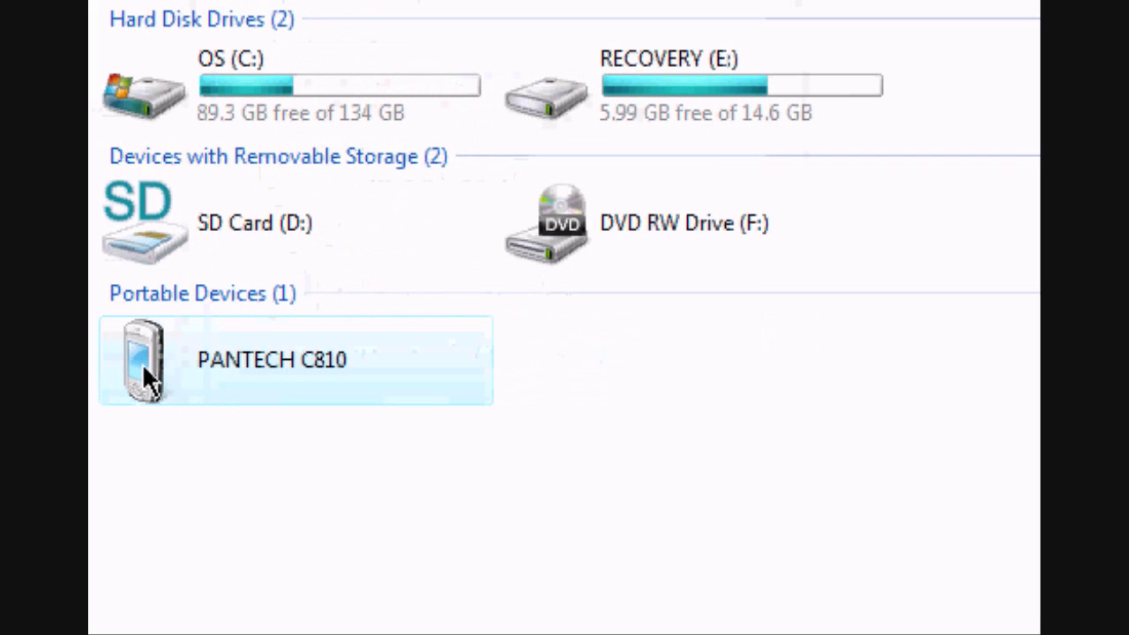
right_click(241, 353)
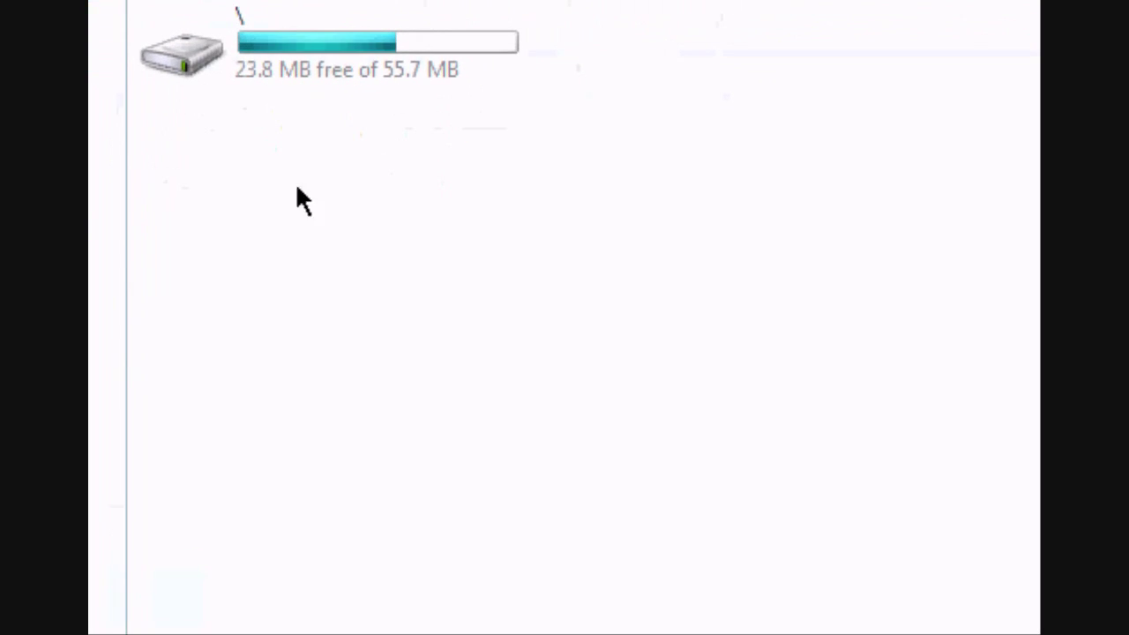
- Open the phone's storage drive and its music folder holding Jim Jones - We Fly High (Ballin')
double_click(345, 44)
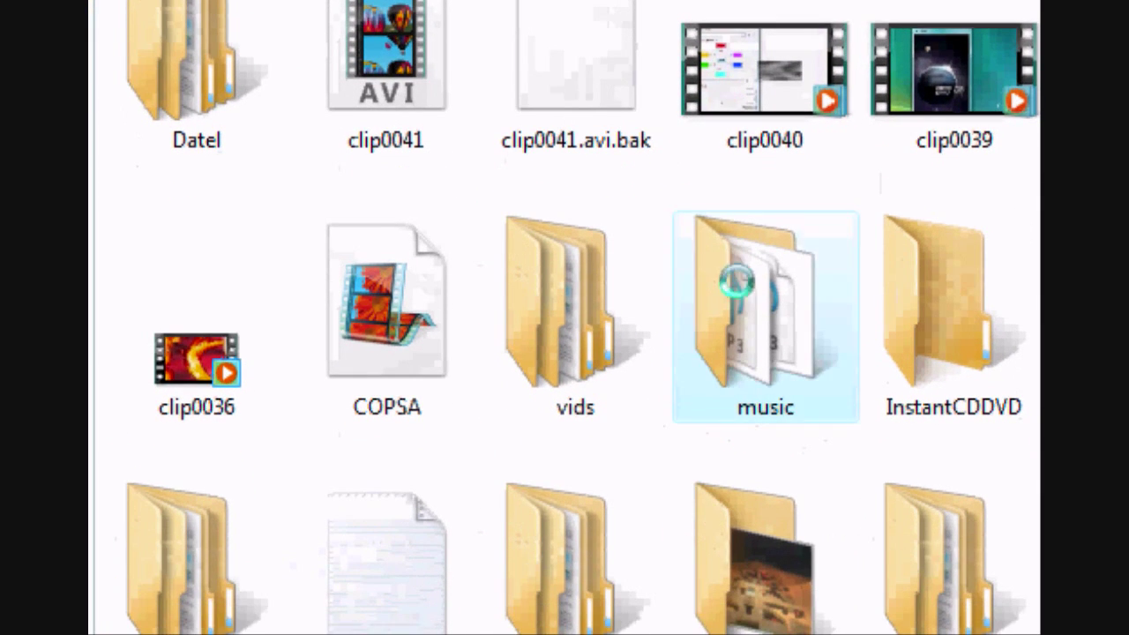
double_click(732, 282)
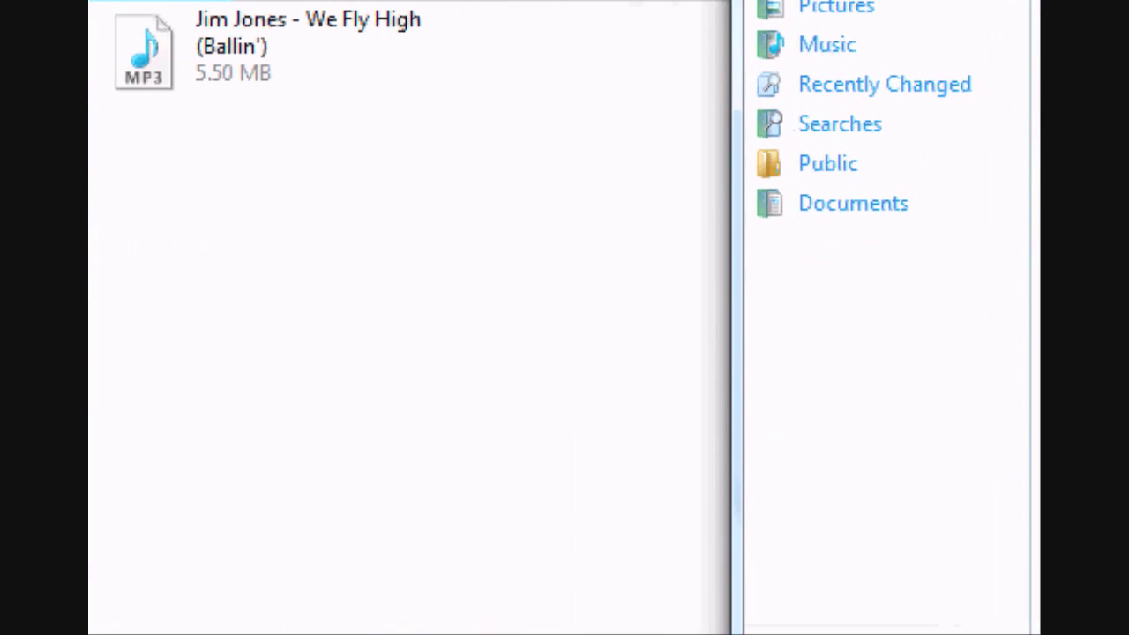
- Drag KanYe West - Stronger(clean) from the computer's Music folder into the phone's My Music
drag(976, 220, 196, 300)
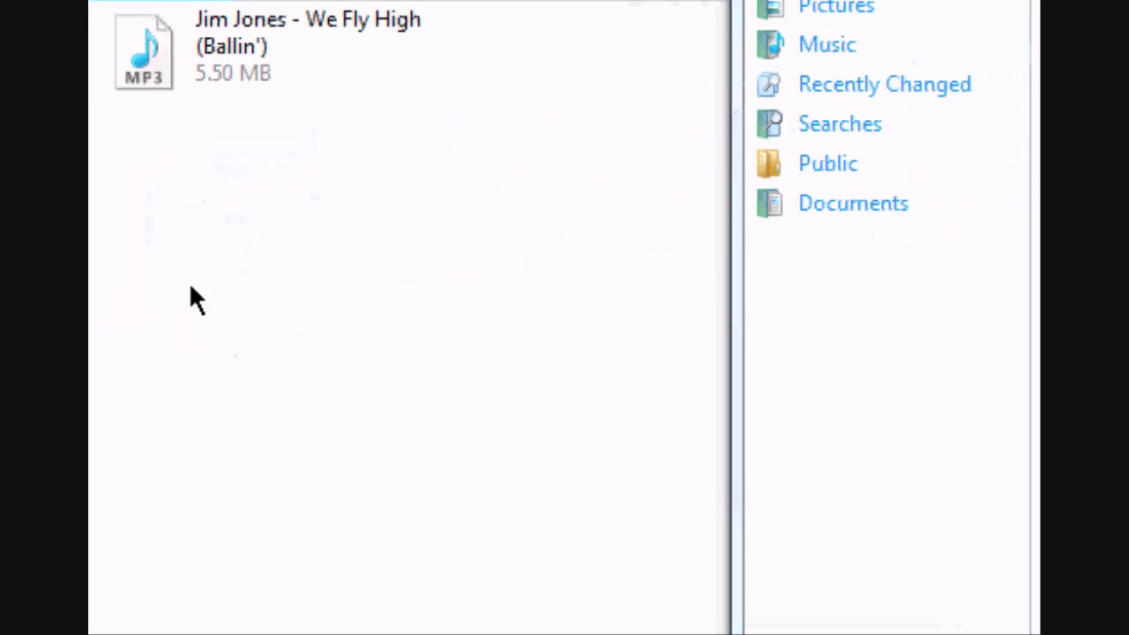